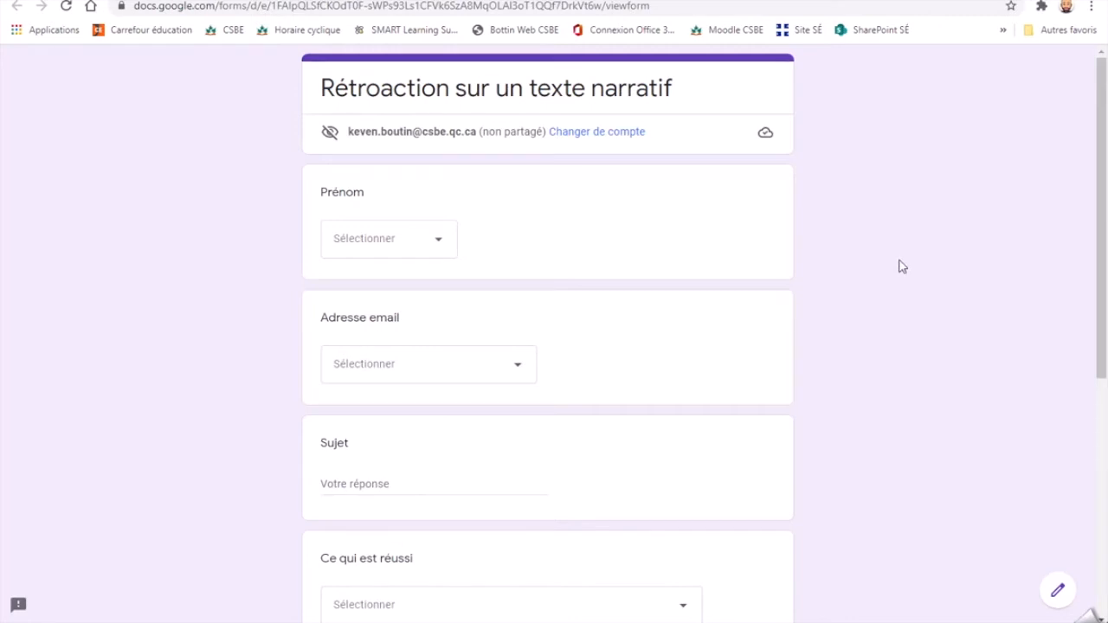
{"action": "left_click_drag", "start_coordinate": [495, 88], "coordinate": [675, 107]}
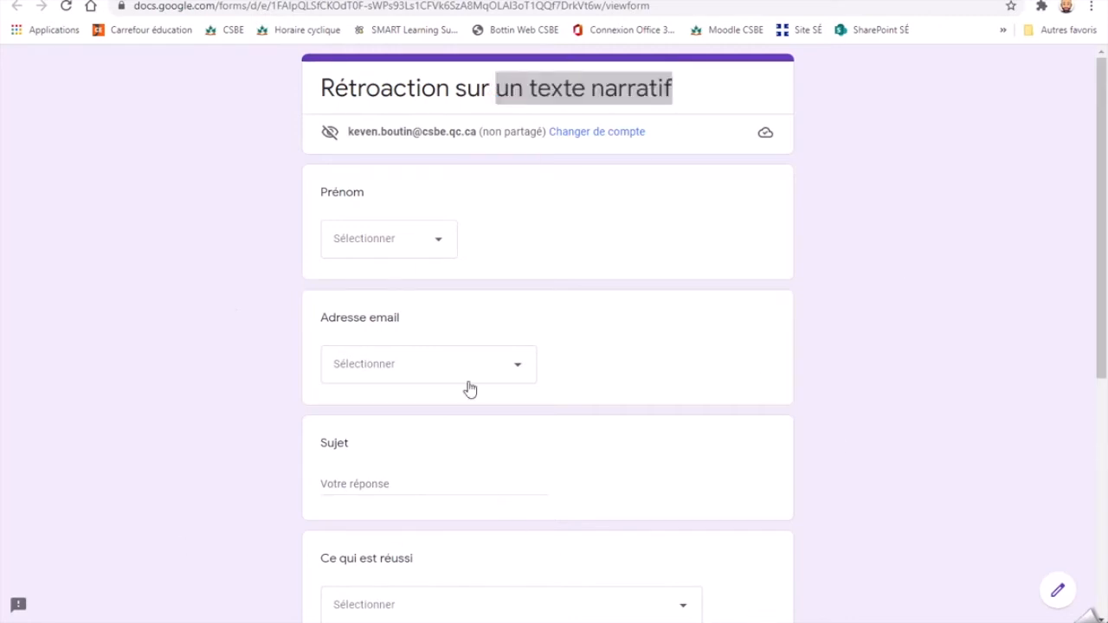
{"action": "left_click", "coordinate": [848, 229]}
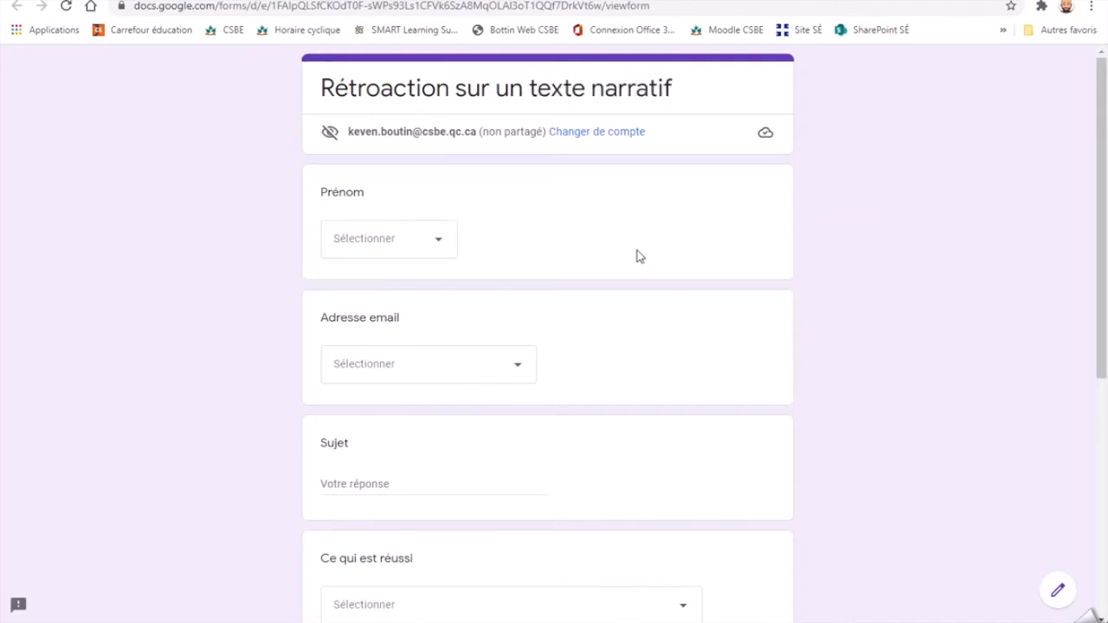
- Choose the last listed student in the Prénom question and that student's e-mail address in the Adresse email question
{"action": "left_click", "coordinate": [436, 250]}
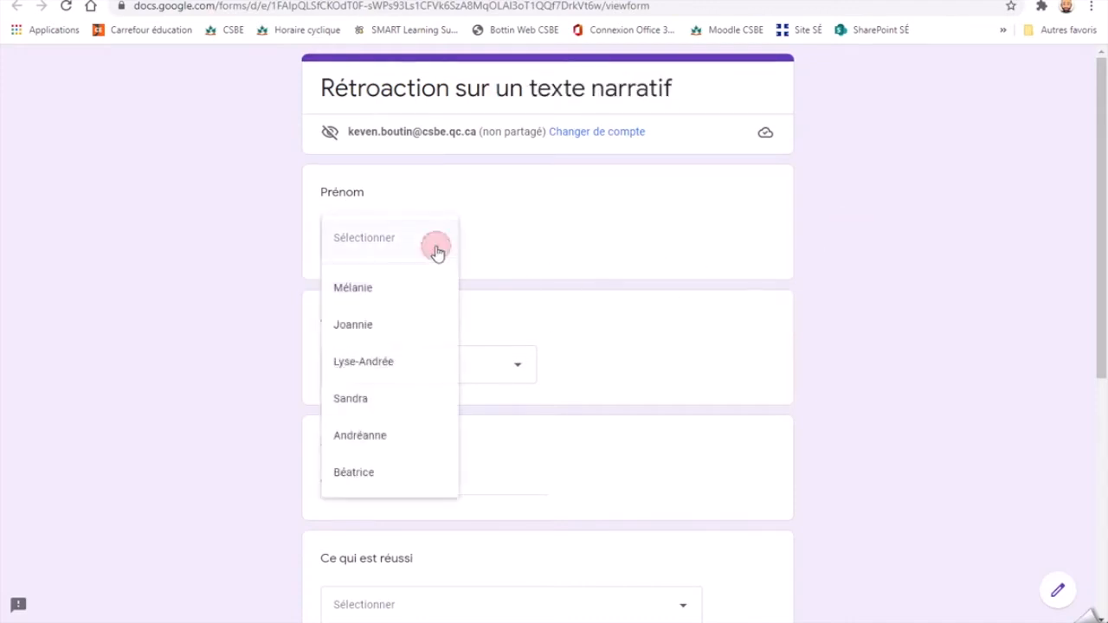
{"action": "left_click", "coordinate": [369, 471]}
{"action": "scroll", "coordinate": [549, 353], "scroll_direction": "down", "scroll_amount": 1}
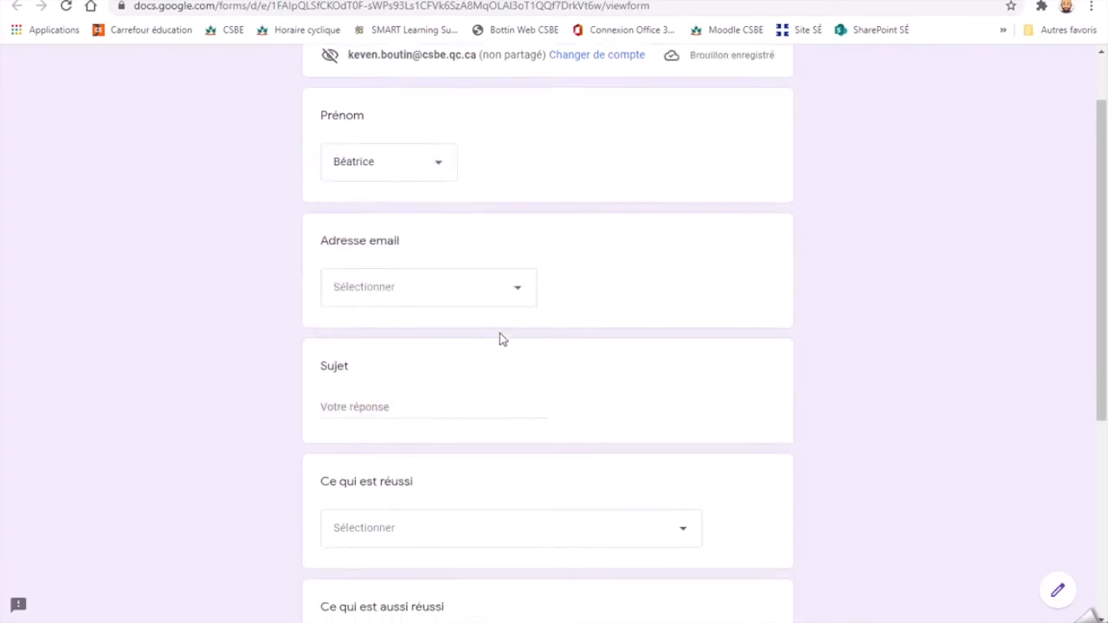
{"action": "left_click", "coordinate": [488, 303]}
{"action": "left_click", "coordinate": [414, 520]}
{"action": "scroll", "coordinate": [558, 347], "scroll_direction": "down", "scroll_amount": 2}
- Enter "lutin" as the answer to the Sujet question
{"action": "left_click", "coordinate": [447, 260]}
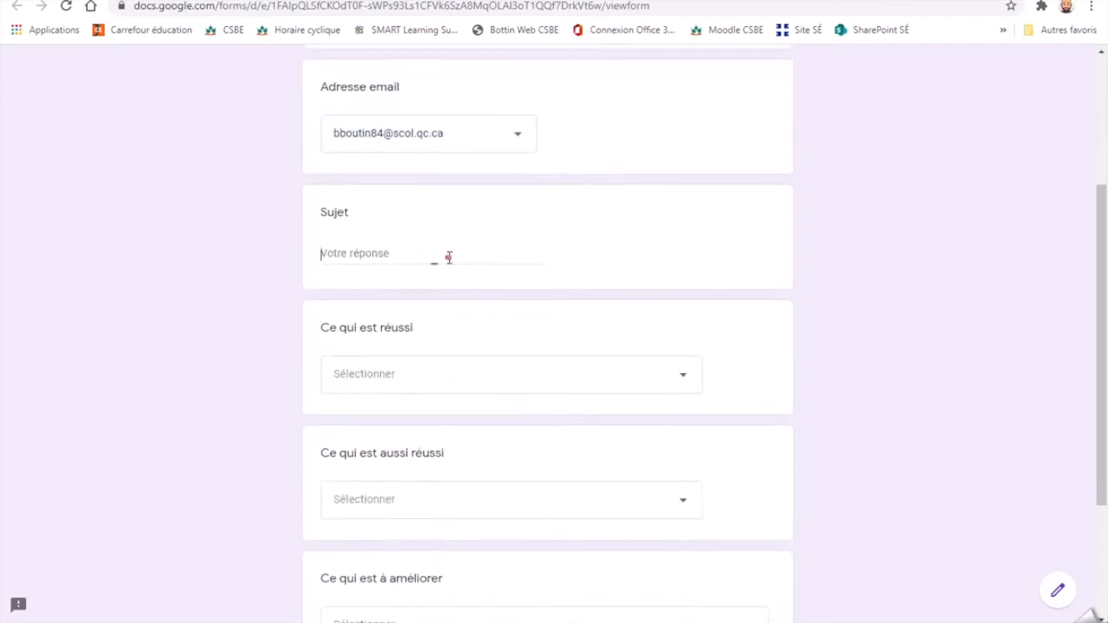
{"action": "scroll", "coordinate": [628, 290], "scroll_direction": "up", "scroll_amount": 2}
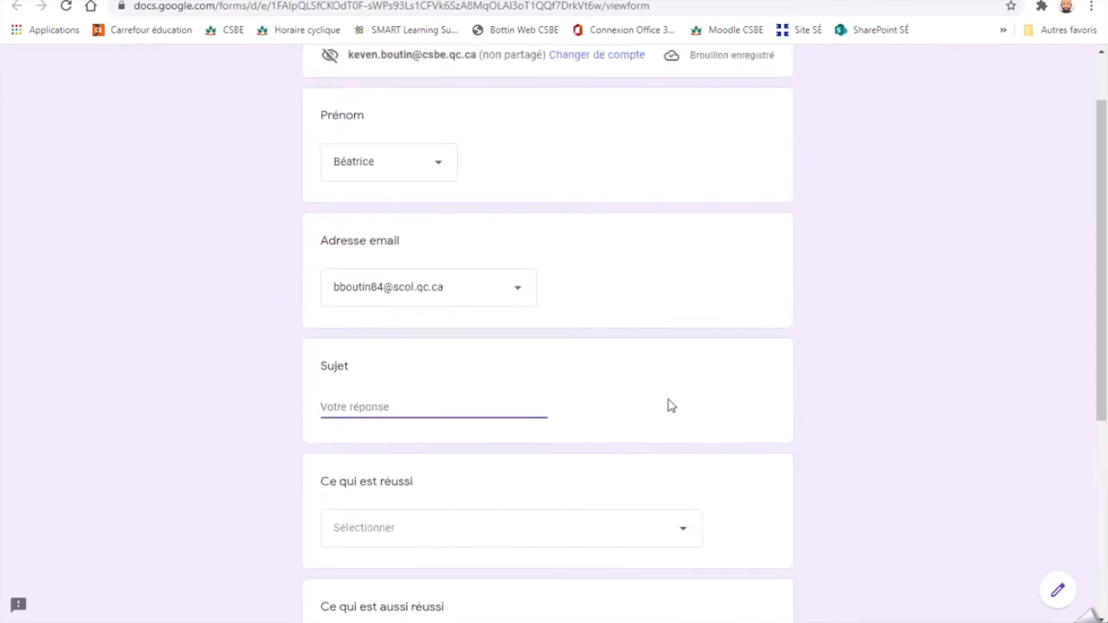
{"action": "type", "text": "L"}
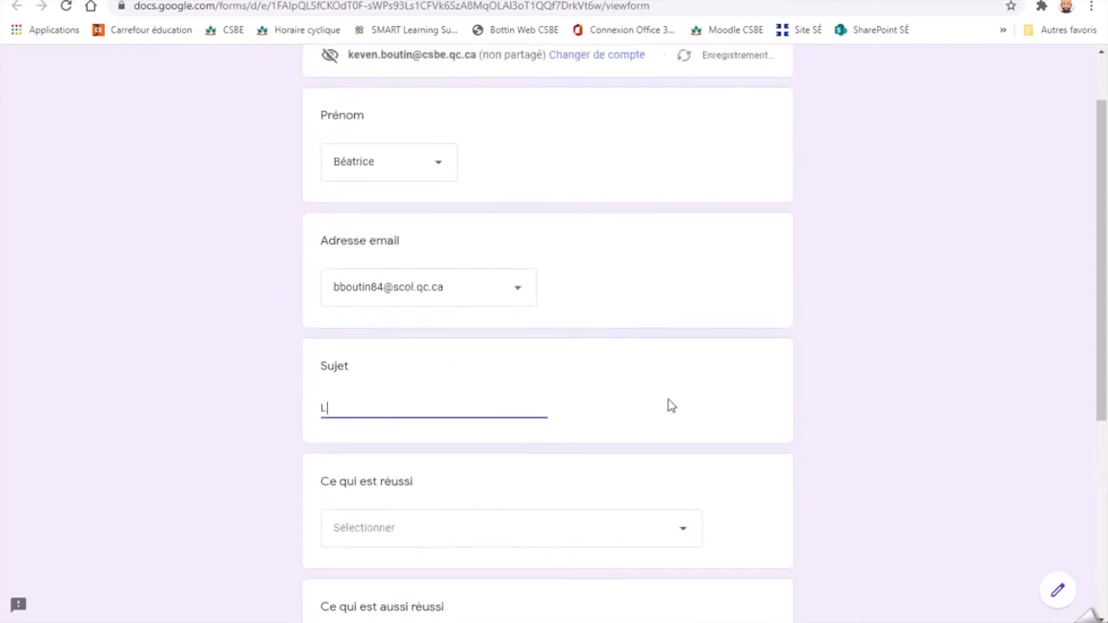
{"action": "type", "text": "ut"}
{"action": "key", "text": "BackSpace"}
{"action": "key", "text": "BackSpace"}
{"action": "key", "text": "BackSpace"}
{"action": "type", "text": "lut"}
- Answer the "Ce qui est réussi" question with "utilises des adjectifs"
{"action": "scroll", "coordinate": [537, 408], "scroll_direction": "down", "scroll_amount": 2}
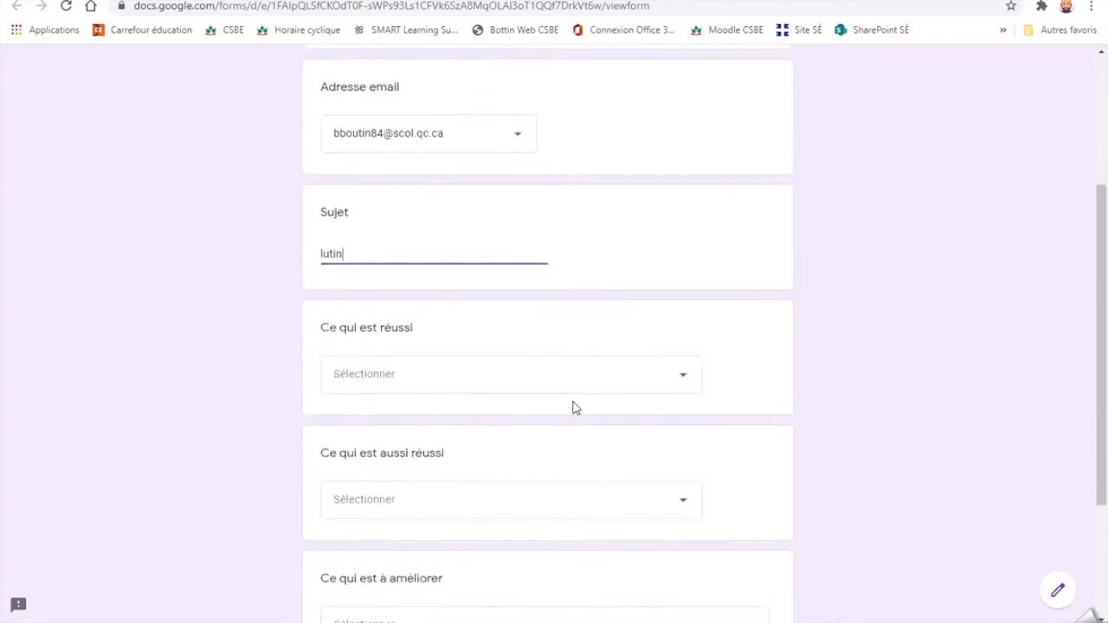
{"action": "left_click", "coordinate": [520, 371]}
{"action": "left_click", "coordinate": [1034, 401]}
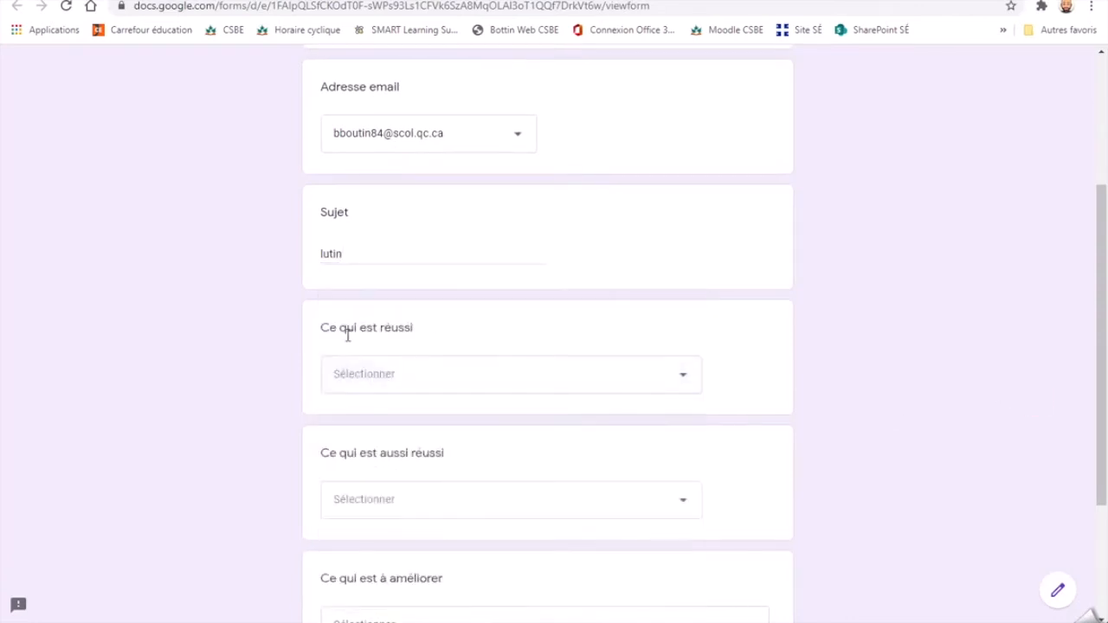
{"action": "left_click", "coordinate": [429, 391]}
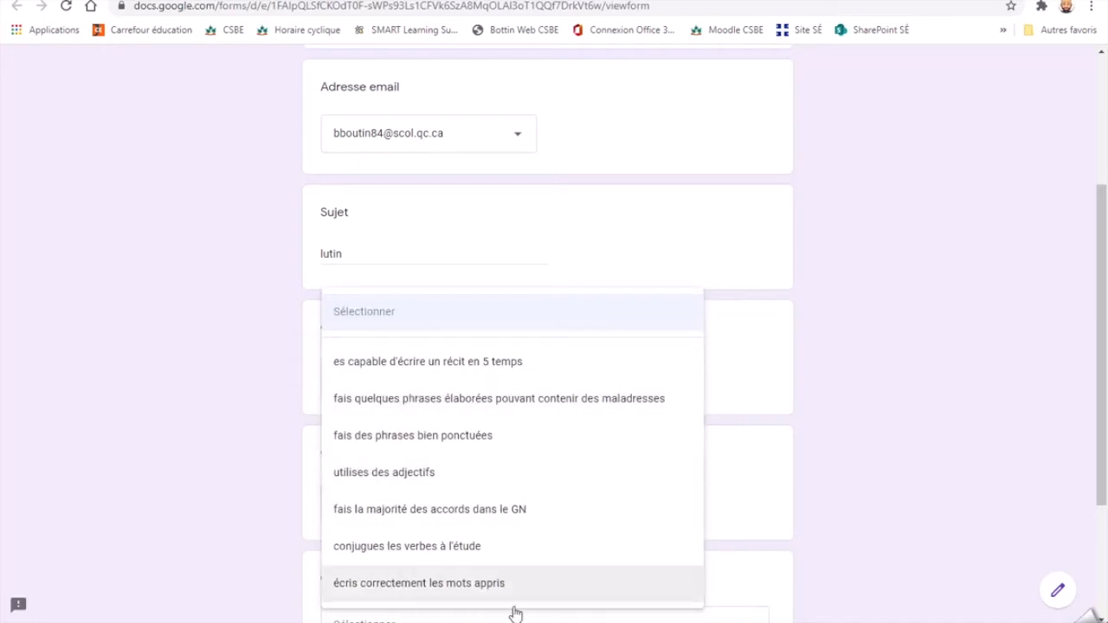
{"action": "left_click", "coordinate": [428, 473]}
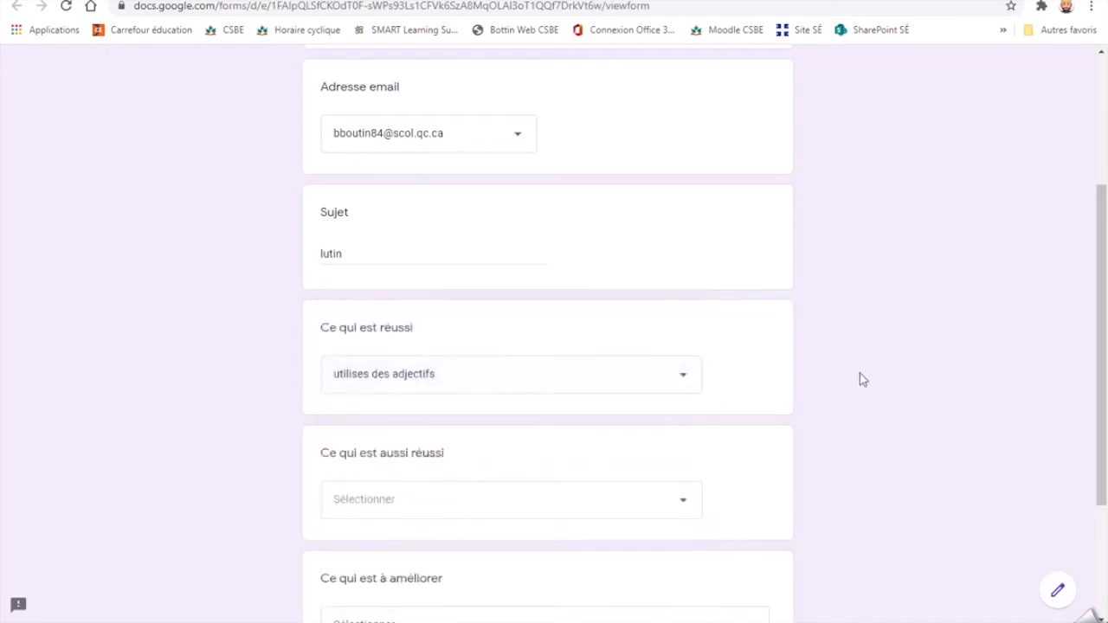
- Answer the "Ce qui est aussi réussi" question with "fais la majorité des accords dans le GN"
{"action": "scroll", "coordinate": [724, 440], "scroll_direction": "down", "scroll_amount": 1}
{"action": "left_click", "coordinate": [577, 437]}
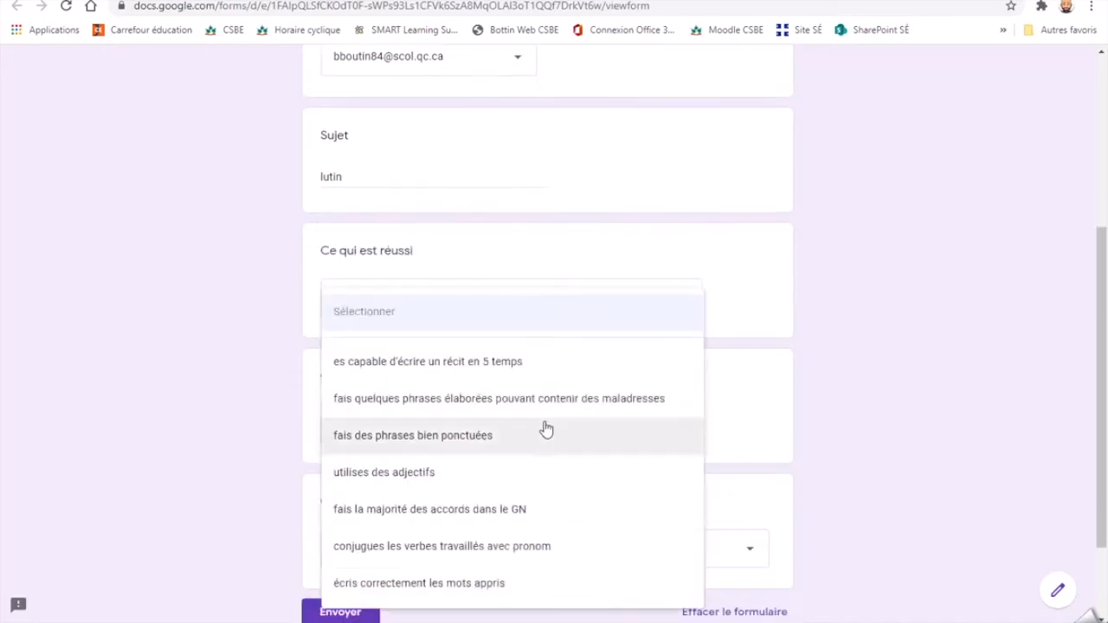
{"action": "left_click", "coordinate": [456, 518]}
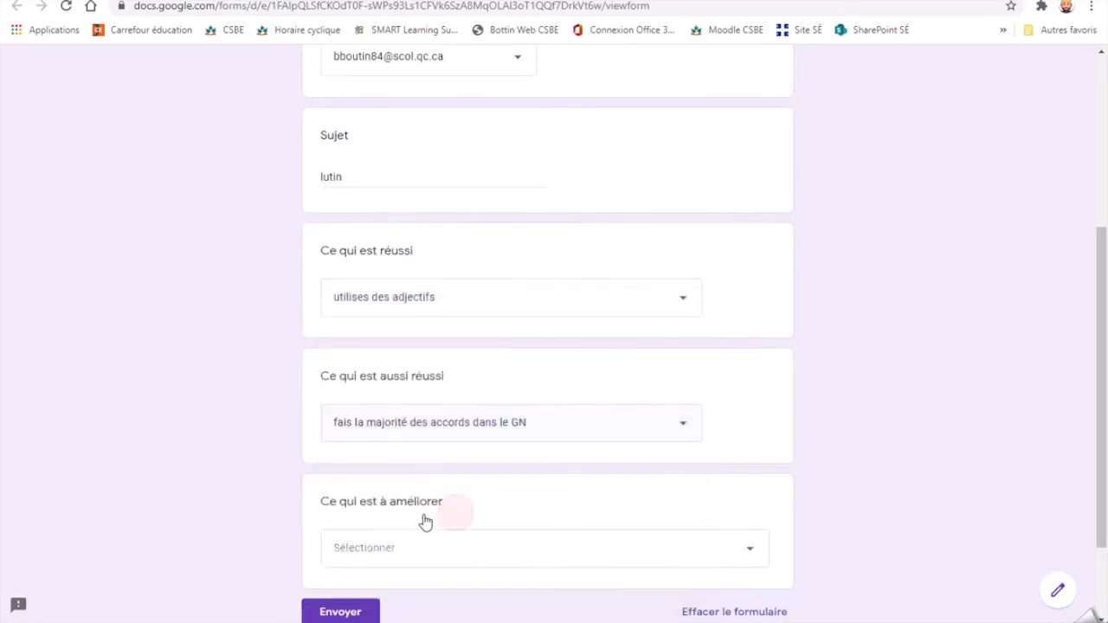
- Answer the "Ce qui est à améliorer" question with "vérifies si tes phrases débutent par une majuscule"
{"action": "scroll", "coordinate": [485, 363], "scroll_direction": "down", "scroll_amount": 1}
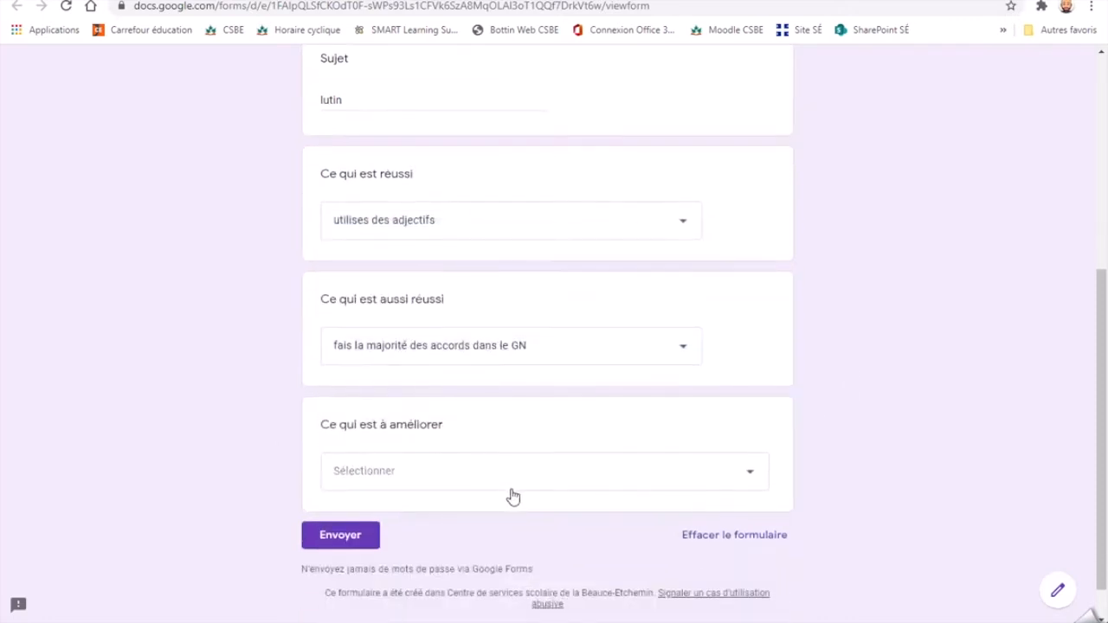
{"action": "left_click", "coordinate": [494, 470]}
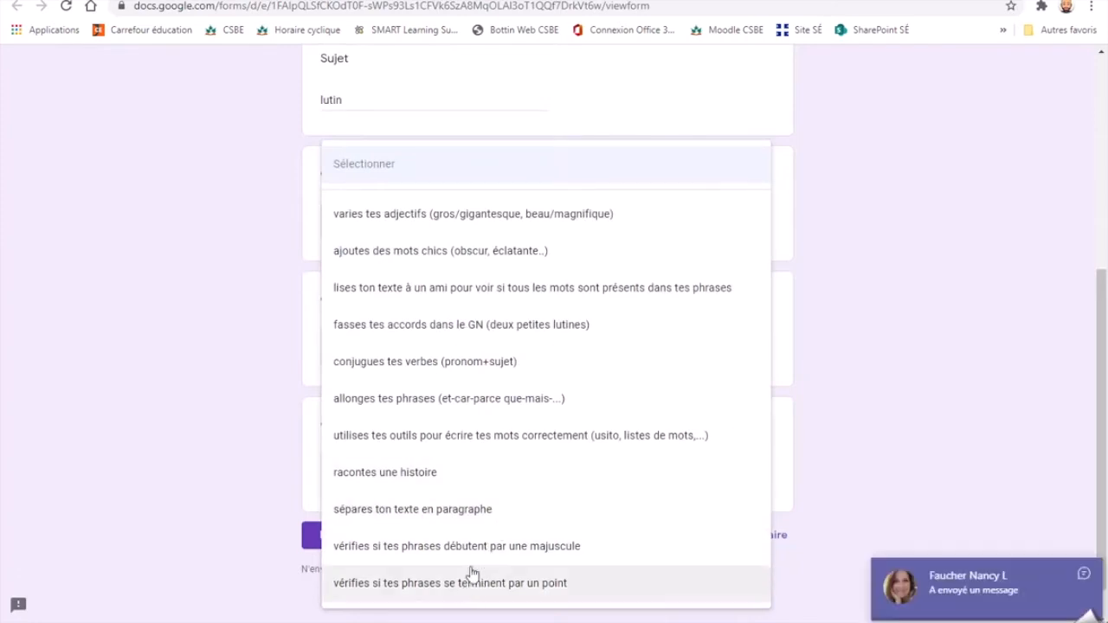
{"action": "left_click", "coordinate": [1086, 580]}
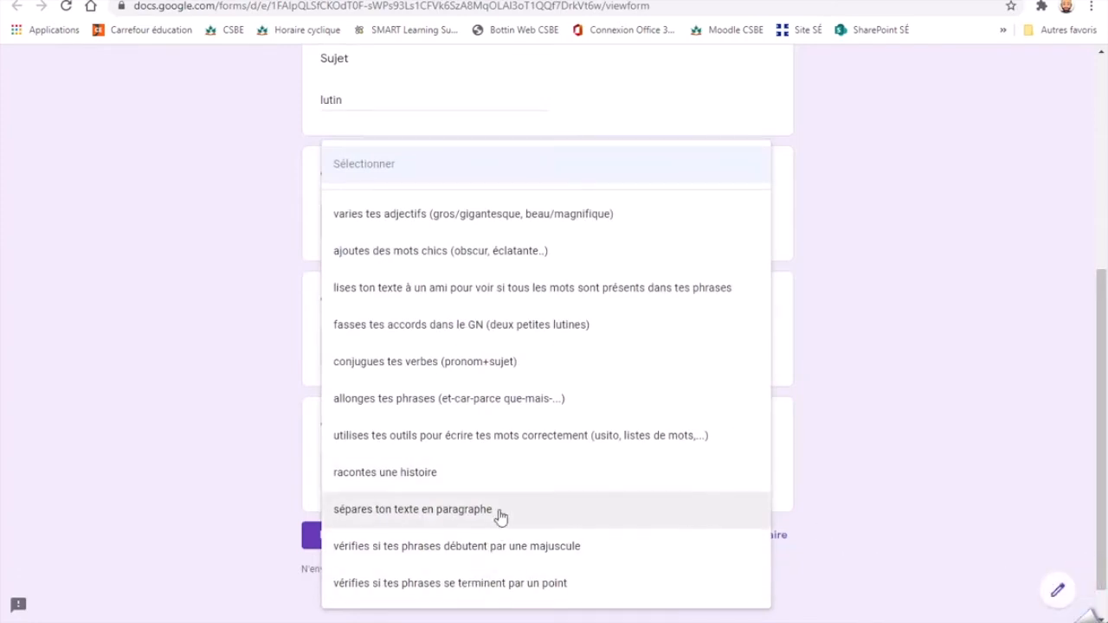
{"action": "left_click", "coordinate": [495, 554]}
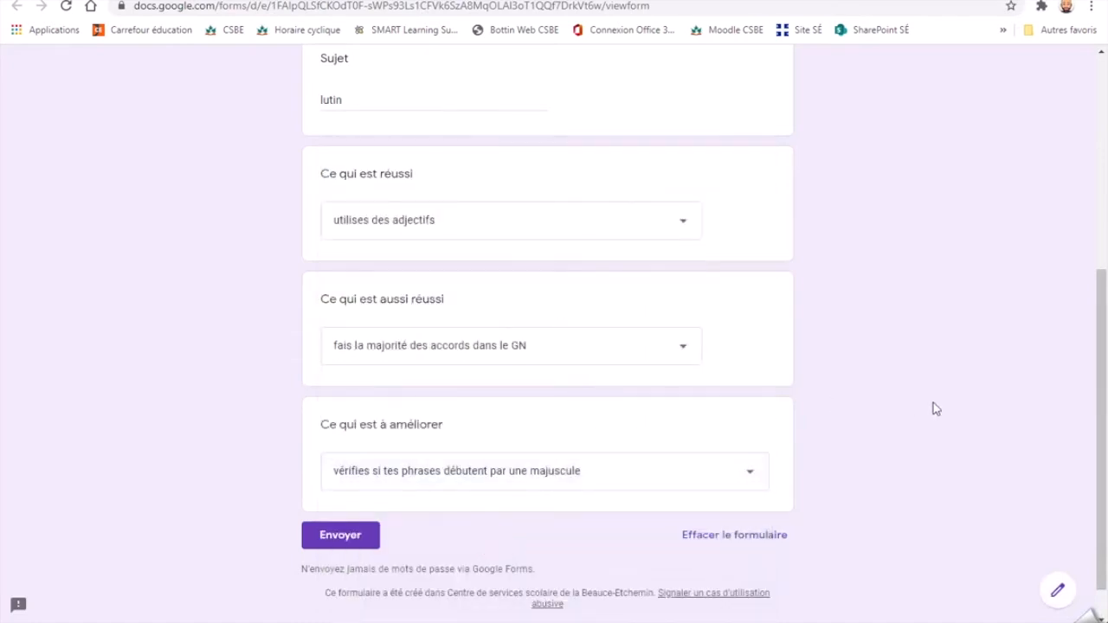
- Review the completed feedback answers and submit the form
{"action": "scroll", "coordinate": [933, 408], "scroll_direction": "up", "scroll_amount": 5}
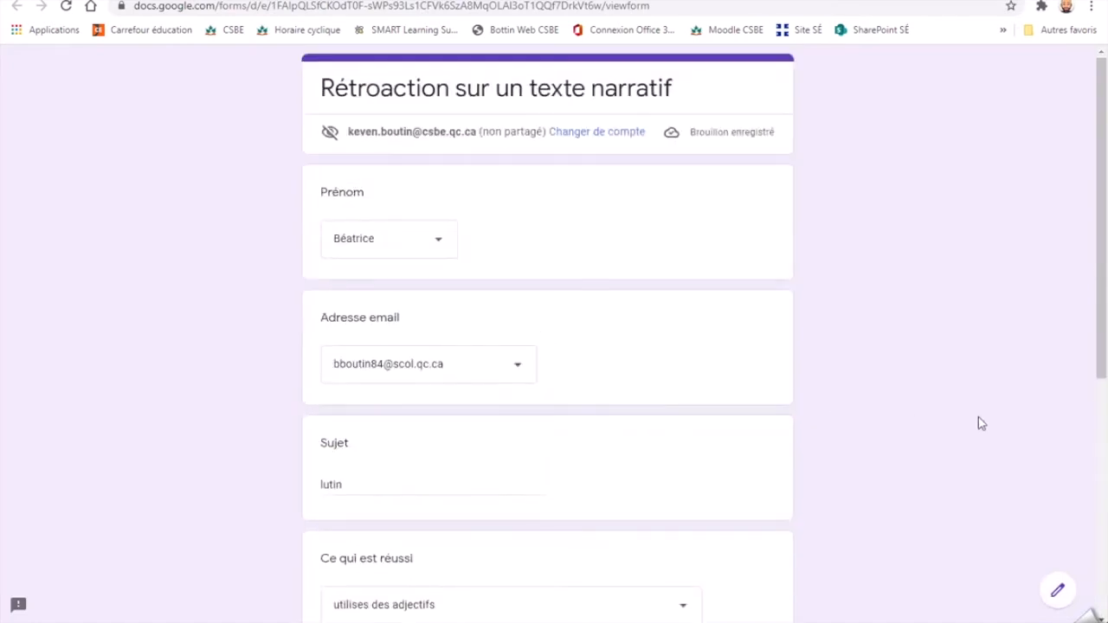
{"action": "scroll", "coordinate": [878, 311], "scroll_direction": "down", "scroll_amount": 4}
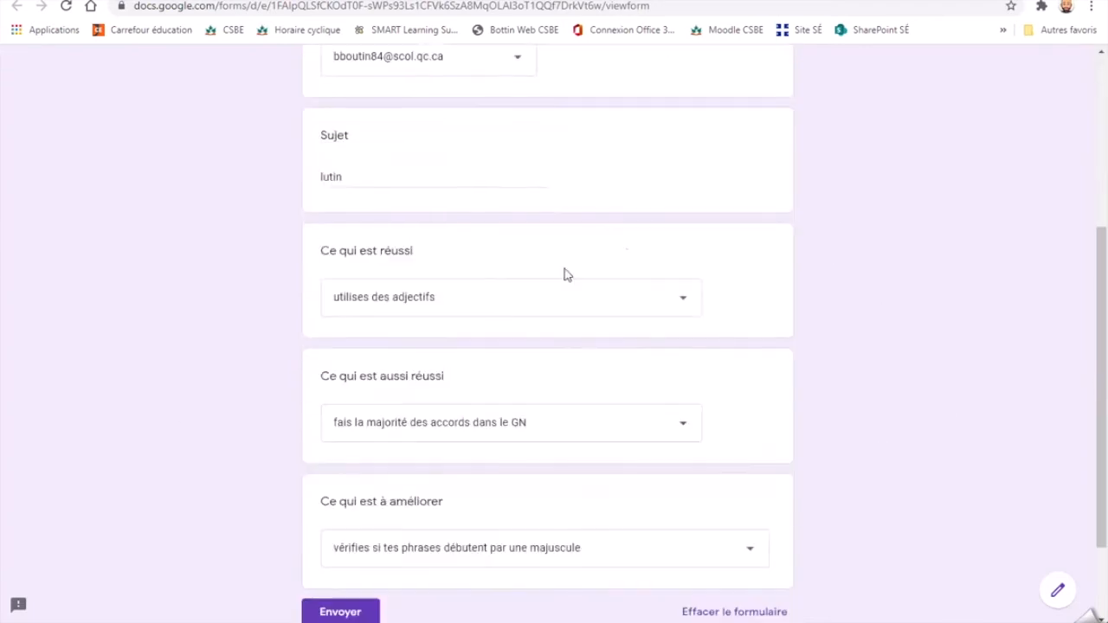
{"action": "left_click", "coordinate": [351, 613]}
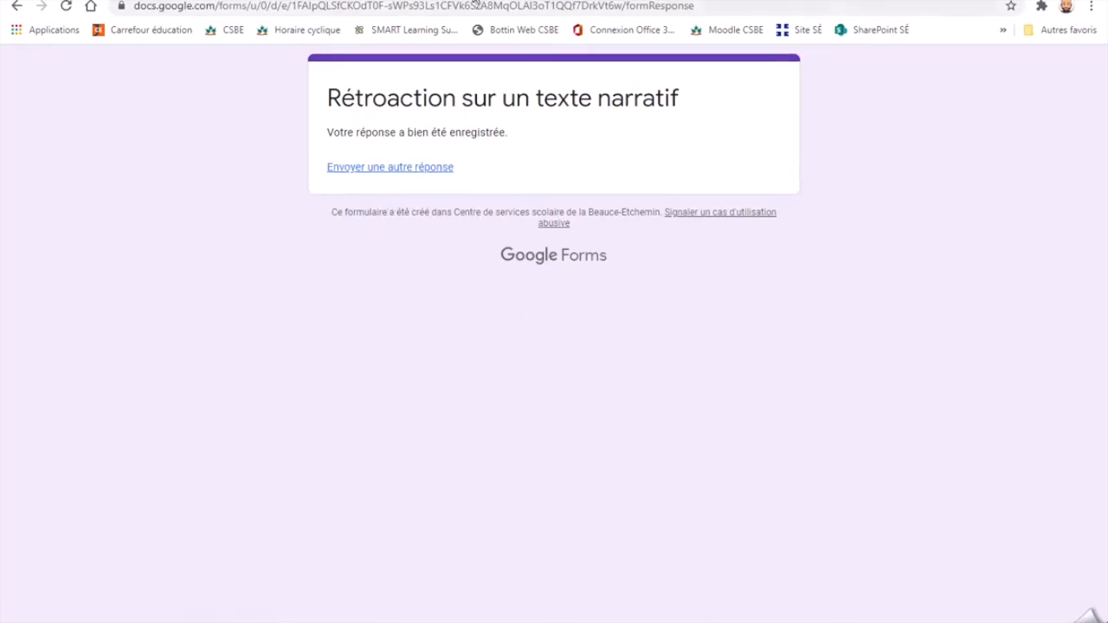
- Switch to the form's Google Sheets response spreadsheet and examine the newest response in row 4, cell by cell
{"action": "left_click", "coordinate": [579, 0]}
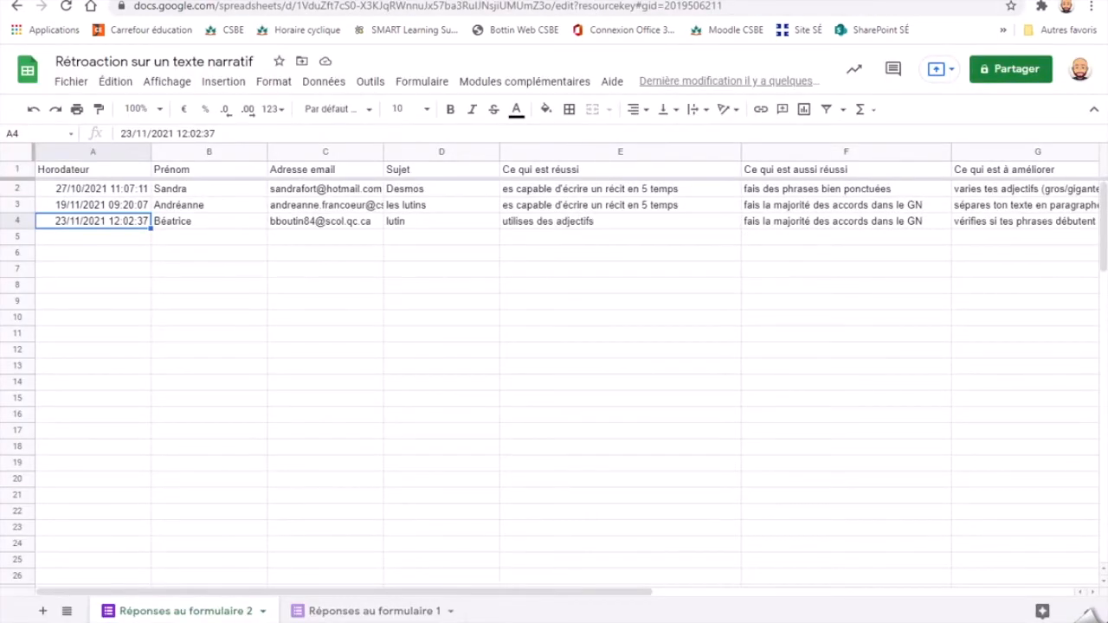
{"action": "left_click", "coordinate": [138, 299]}
{"action": "left_click", "coordinate": [136, 222]}
{"action": "left_click", "coordinate": [178, 222]}
{"action": "left_click", "coordinate": [294, 218]}
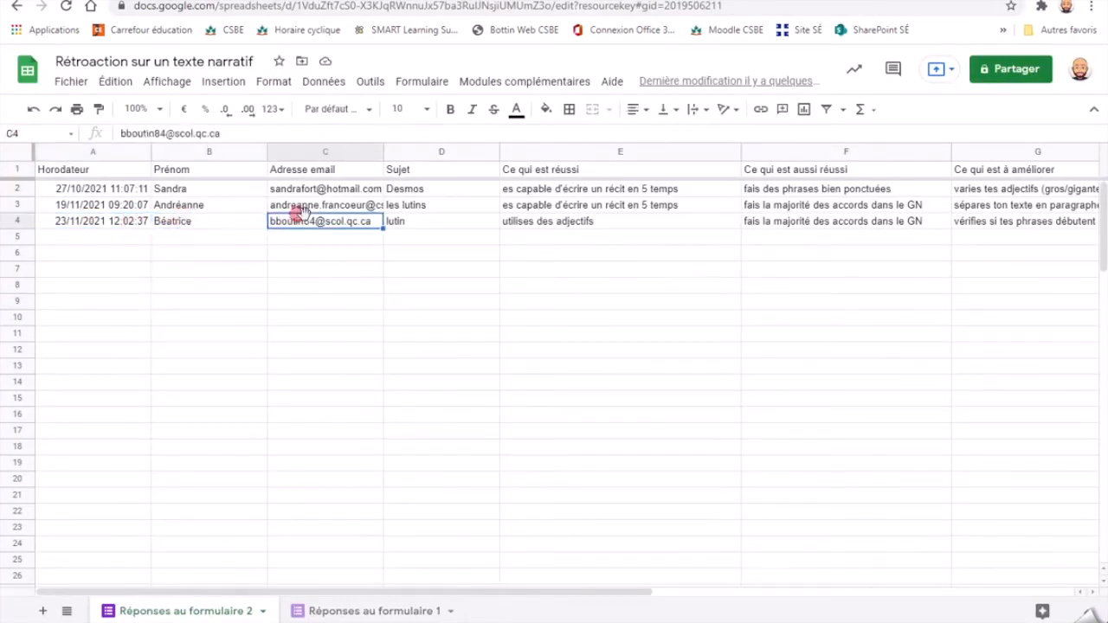
{"action": "left_click", "coordinate": [403, 222]}
{"action": "left_click", "coordinate": [603, 221]}
{"action": "left_click", "coordinate": [773, 221]}
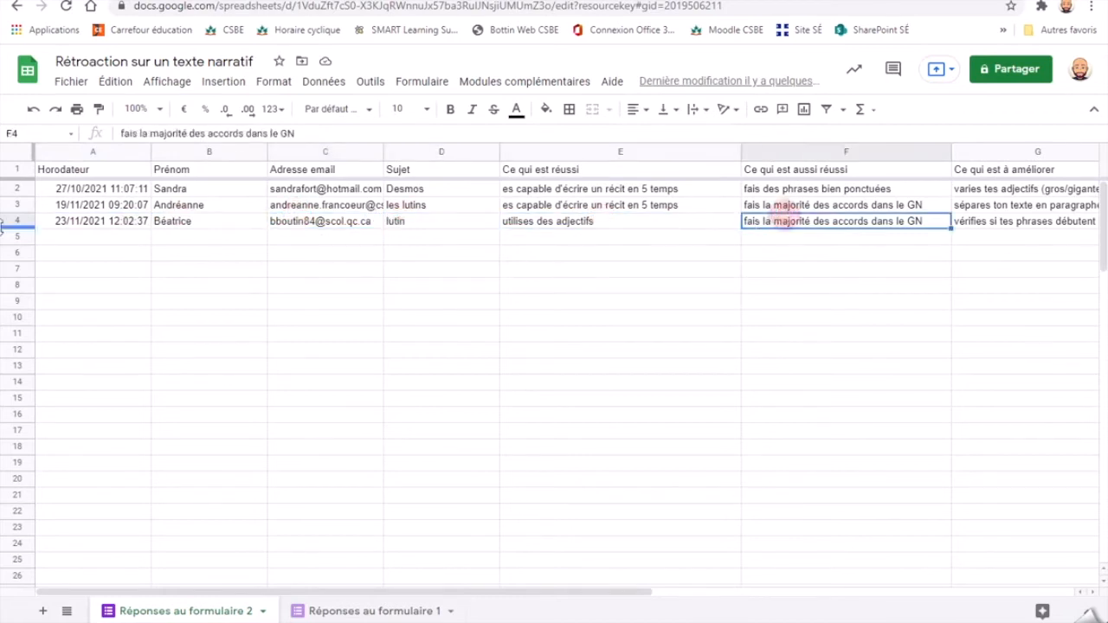
{"action": "left_click", "coordinate": [92, 227]}
- Launch the Autocrat add-on and run the existing "Rétroaction texte narratif" job
{"action": "left_click", "coordinate": [426, 80]}
{"action": "mouse_move", "coordinate": [486, 90]}
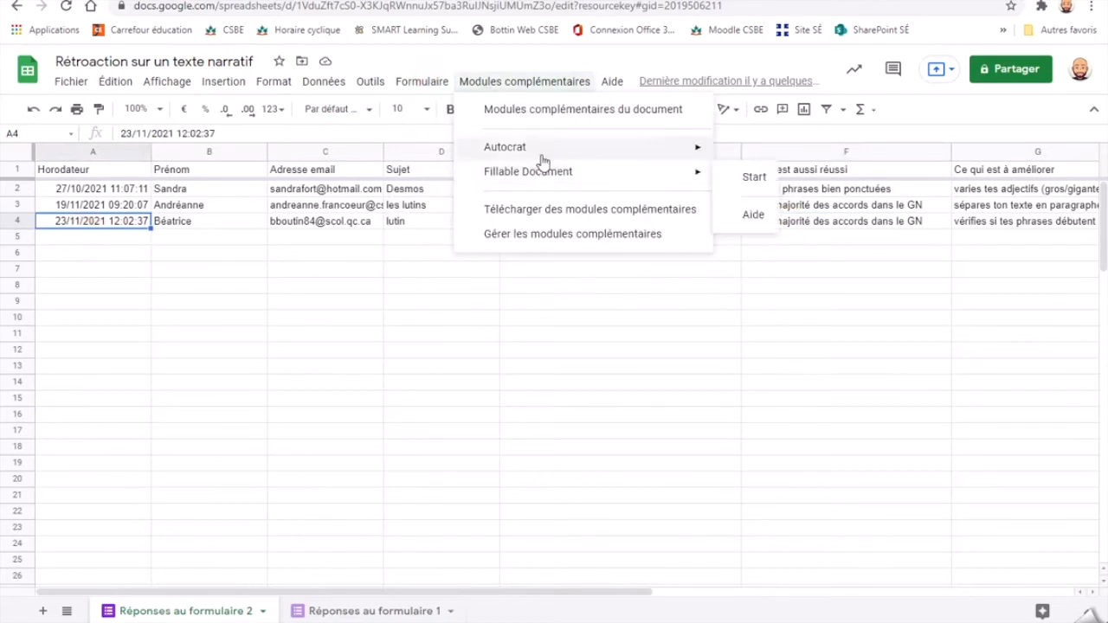
{"action": "mouse_move", "coordinate": [547, 154]}
{"action": "left_click", "coordinate": [774, 159]}
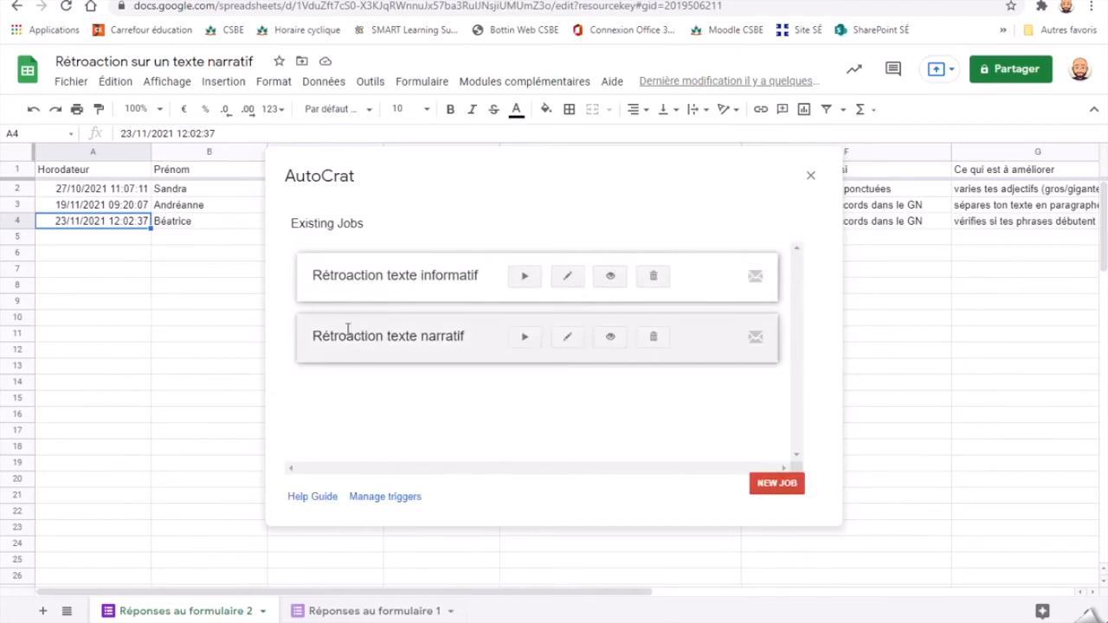
{"action": "mouse_move", "coordinate": [313, 336]}
{"action": "left_mouse_down"}
{"action": "mouse_move", "coordinate": [452, 346]}
{"action": "mouse_move", "coordinate": [468, 336]}
{"action": "mouse_move", "coordinate": [305, 336]}
{"action": "left_mouse_up"}
{"action": "left_click", "coordinate": [448, 396]}
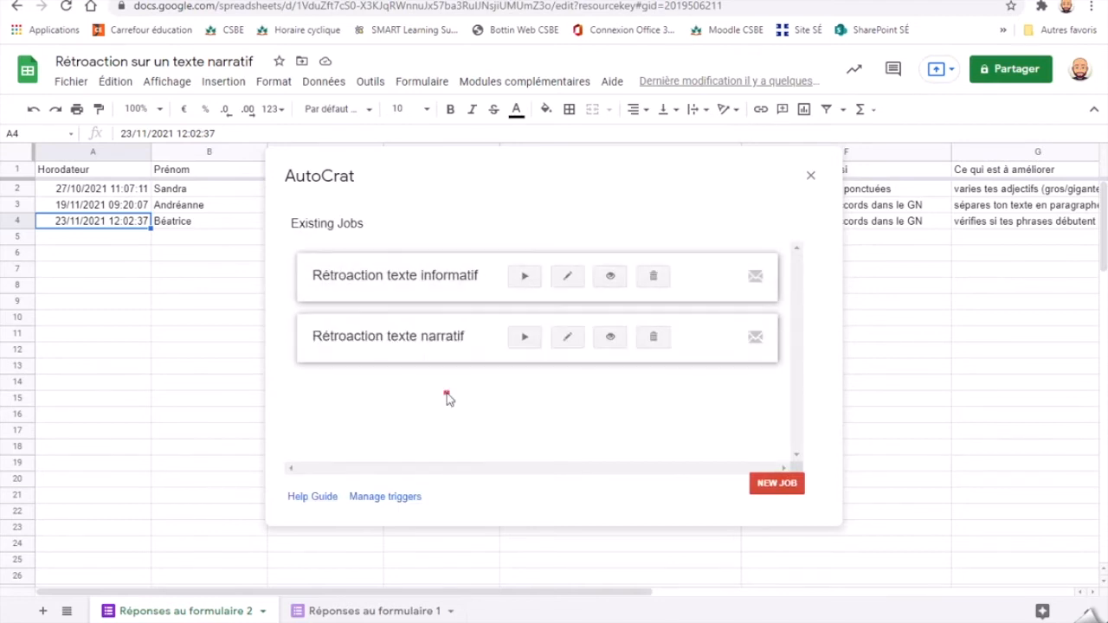
{"action": "left_click", "coordinate": [525, 337]}
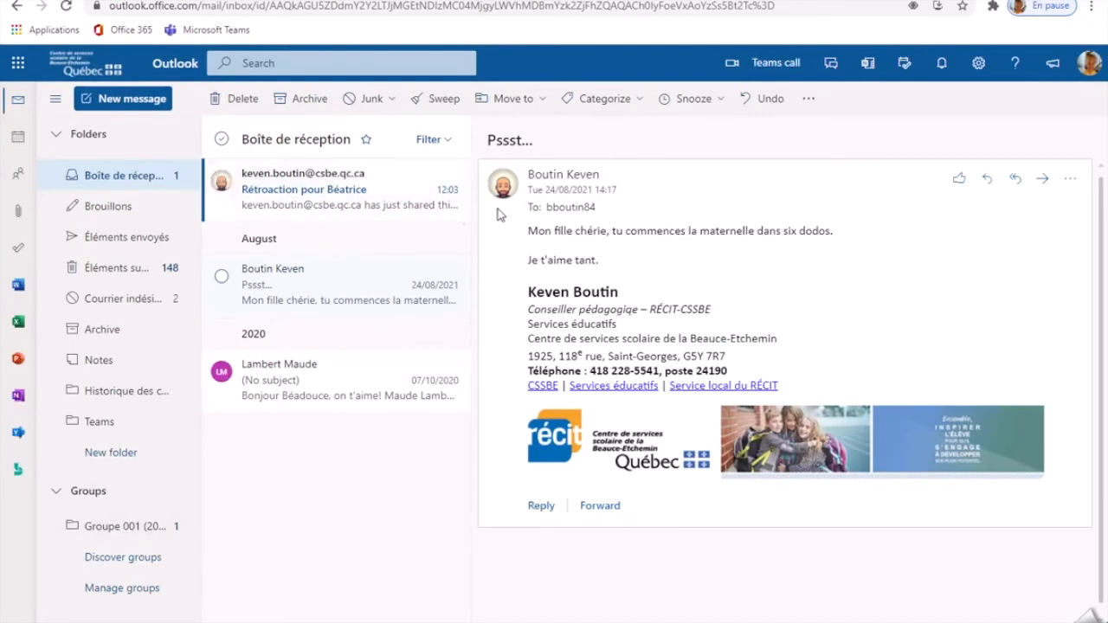
- Switch to the student's Outlook inbox, read the new feedback e-mail and open the Google document linked in it
{"action": "left_click", "coordinate": [300, 192]}
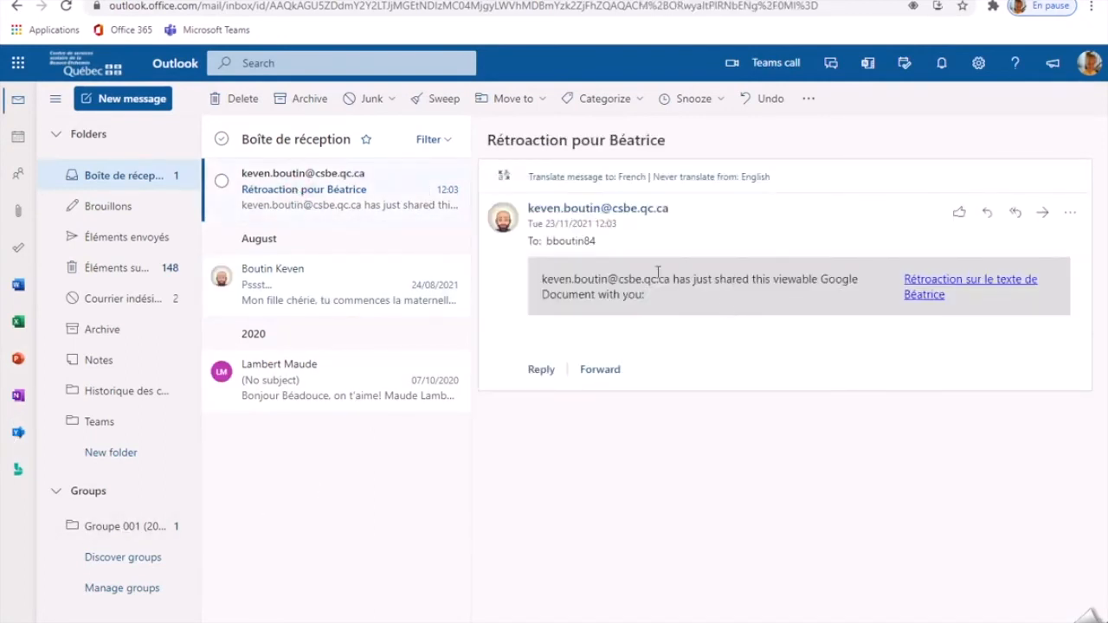
{"action": "left_click_drag", "start_coordinate": [488, 141], "coordinate": [656, 149]}
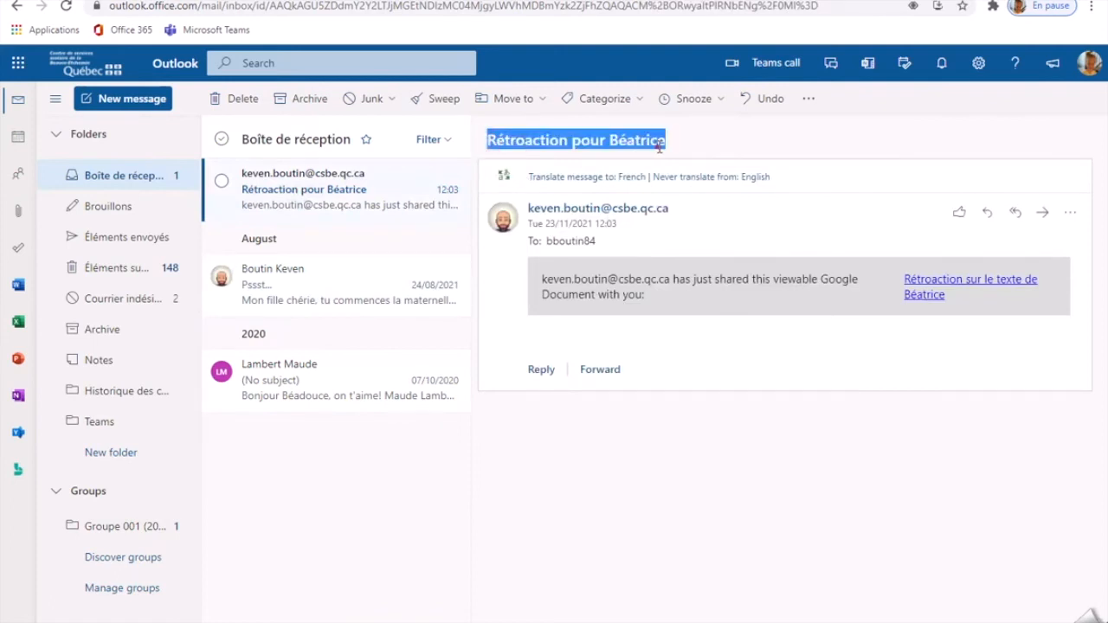
{"action": "left_click", "coordinate": [662, 146]}
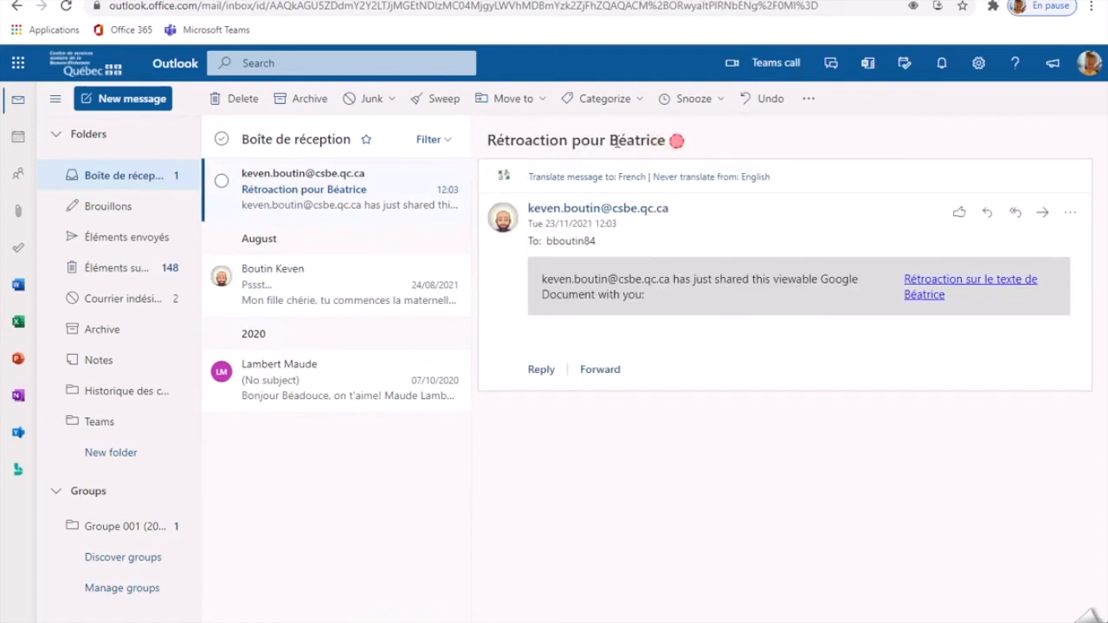
{"action": "left_click", "coordinate": [904, 299]}
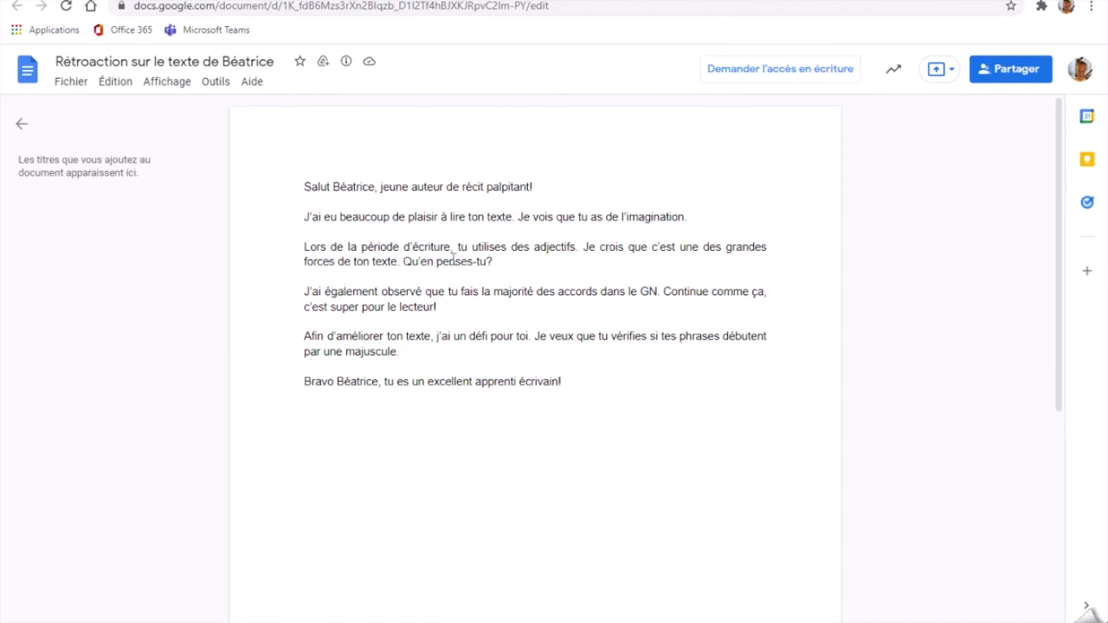
- Examine the two strengths and the improvement challenge merged into the feedback letter, highlighting each passage
{"action": "left_click_drag", "start_coordinate": [452, 245], "coordinate": [579, 246]}
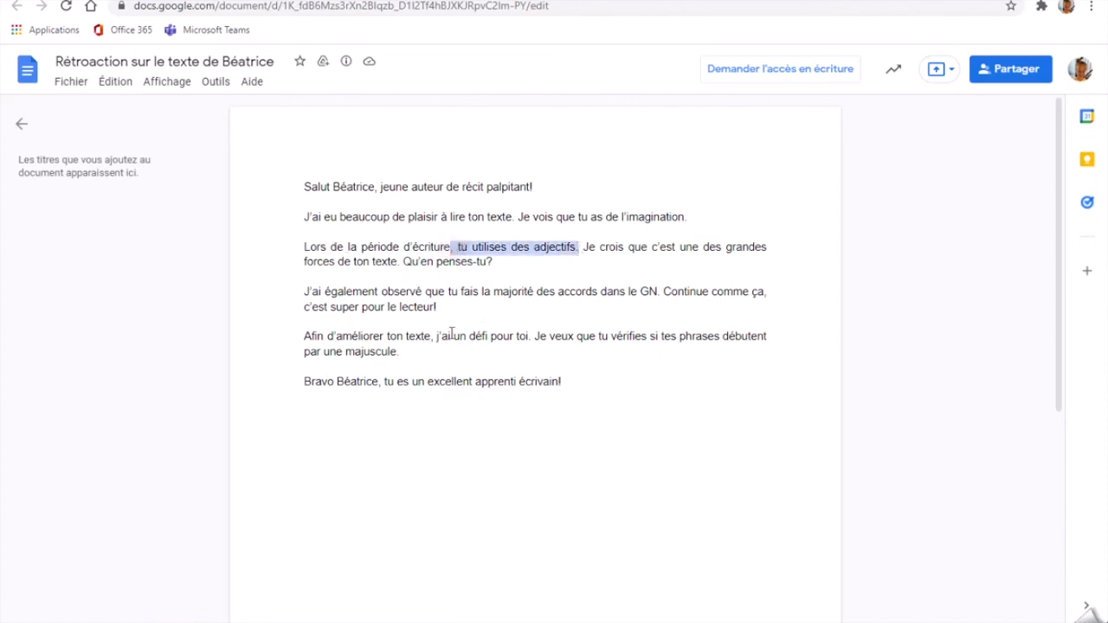
{"action": "left_click_drag", "start_coordinate": [455, 292], "coordinate": [645, 292]}
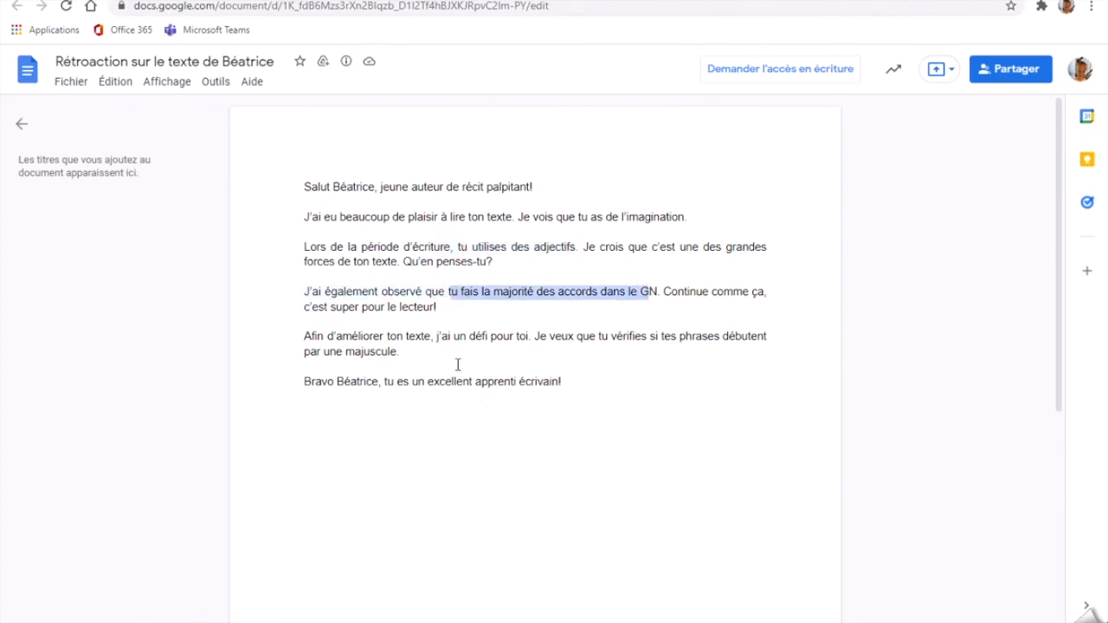
{"action": "left_click_drag", "start_coordinate": [611, 335], "coordinate": [433, 355]}
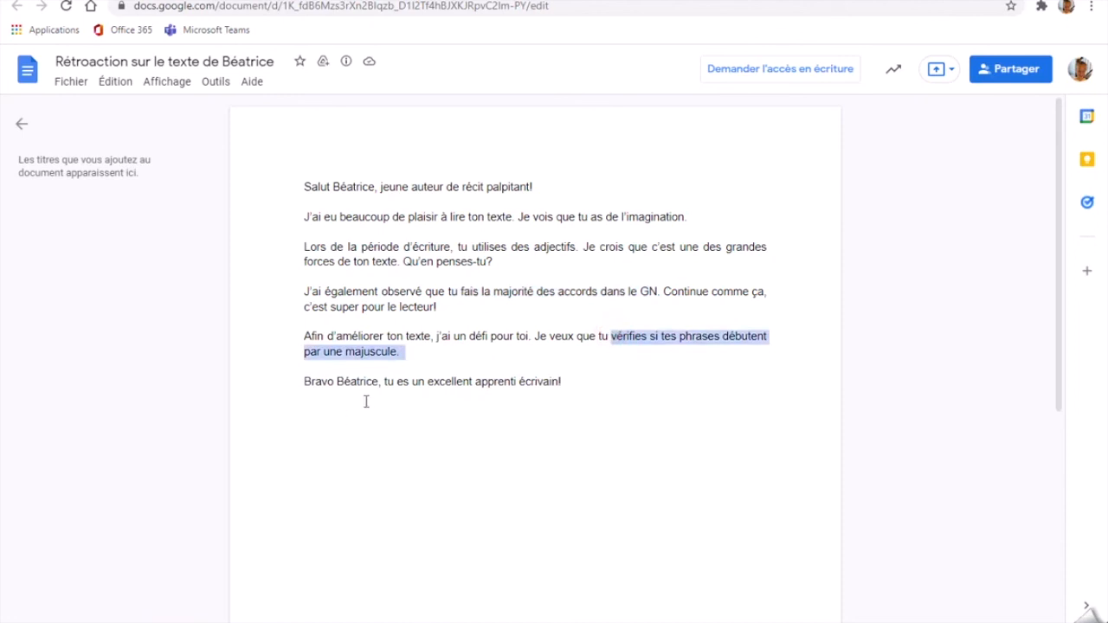